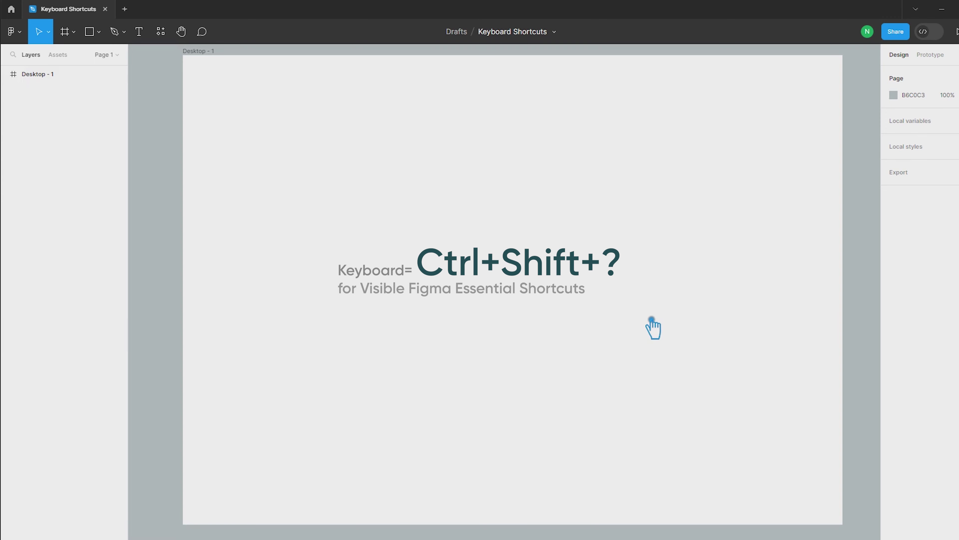
# - Open the keyboard shortcuts panel and browse the Tools, then the View shortcuts
pyautogui.hotkey('ctrl', 'shift', '?')
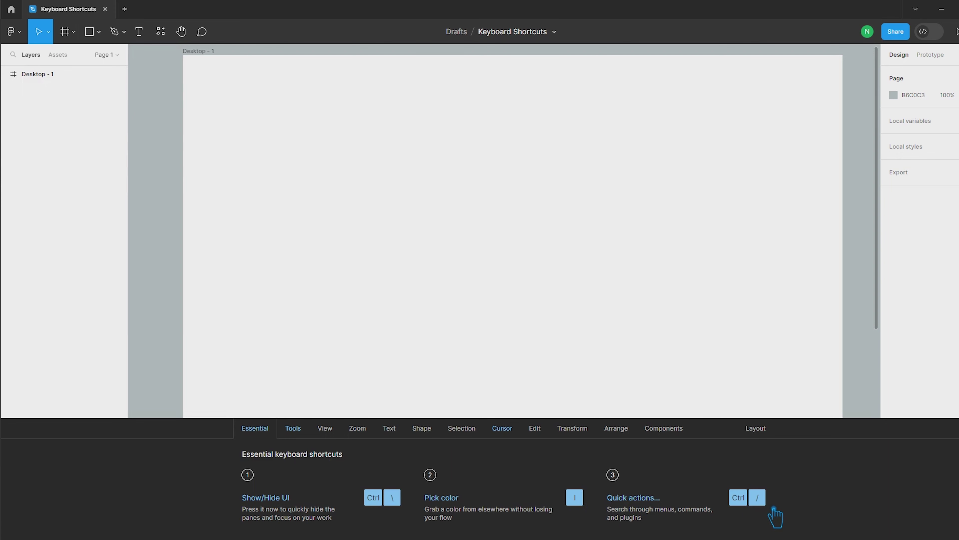
pyautogui.click(302, 434)
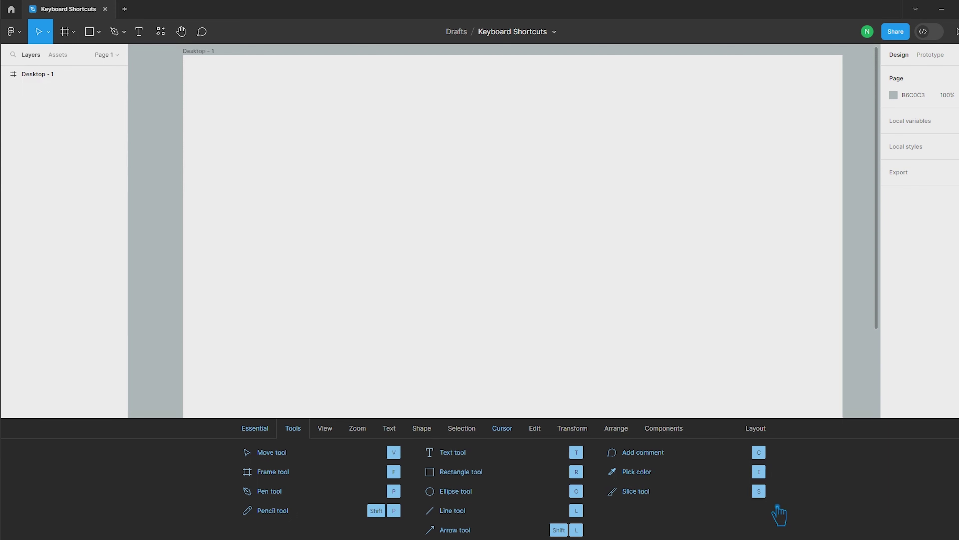
pyautogui.click(327, 428)
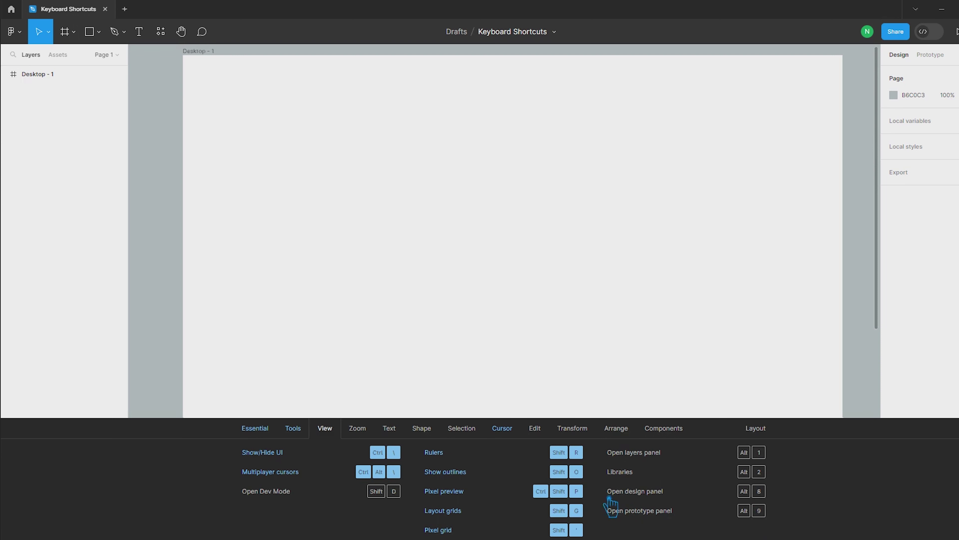
# - Switch the shortcuts reference to the Zoom shortcuts for panning, zooming and page navigation
pyautogui.click(370, 435)
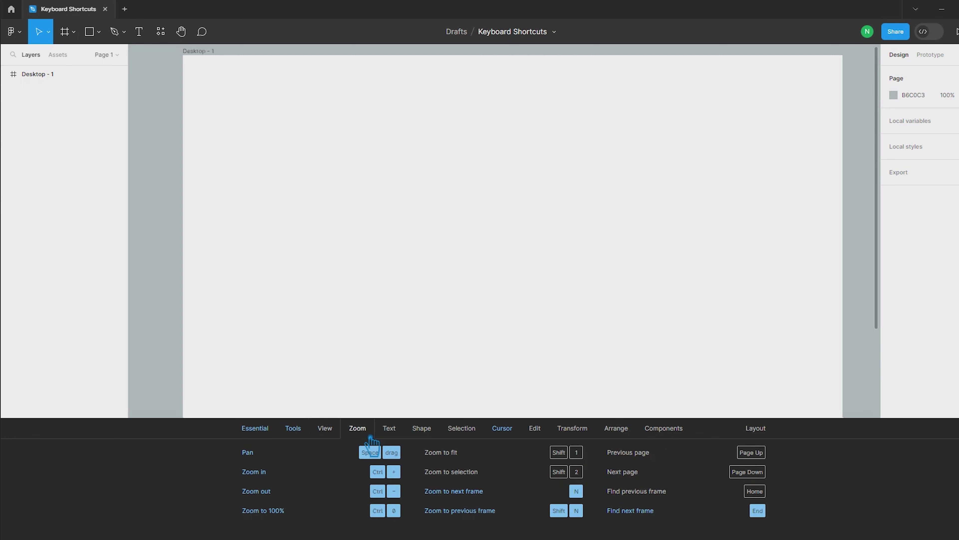
# - Flip back to the View shortcuts, then return to the Zoom shortcuts
pyautogui.click(340, 434)
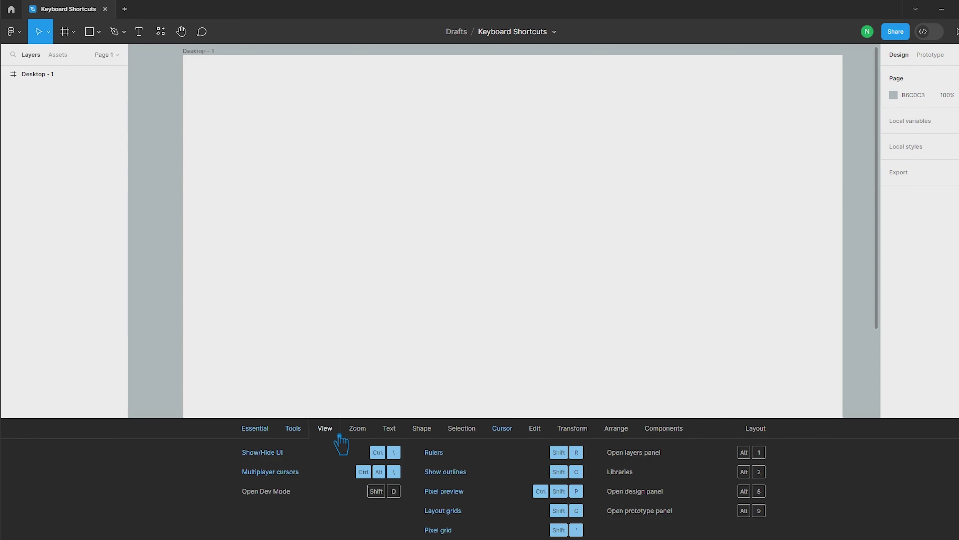
pyautogui.click(374, 437)
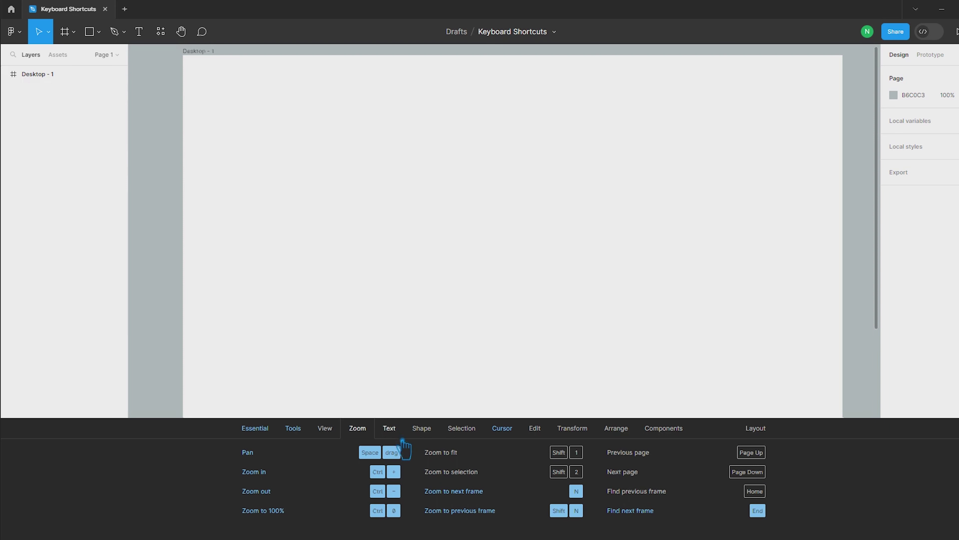
# - Show the Text formatting shortcuts such as Bold, Italic and text alignment
pyautogui.click(401, 433)
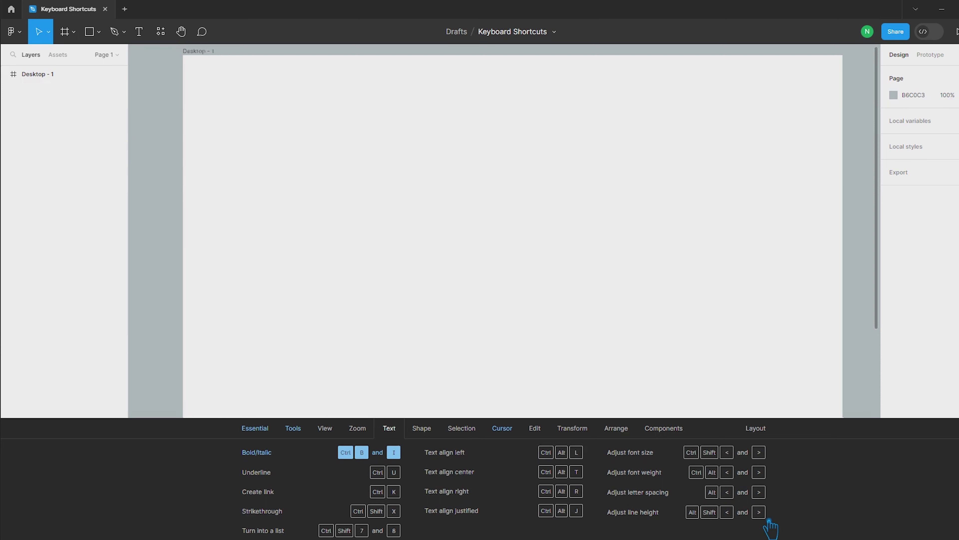
# - Browse the Shape editing shortcuts, then the Selection shortcuts
pyautogui.click(429, 430)
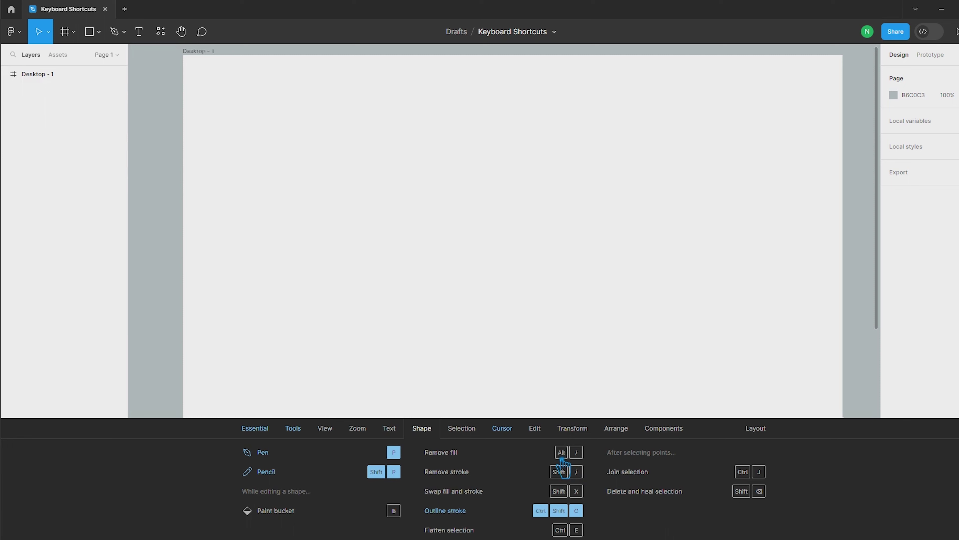
pyautogui.click(470, 432)
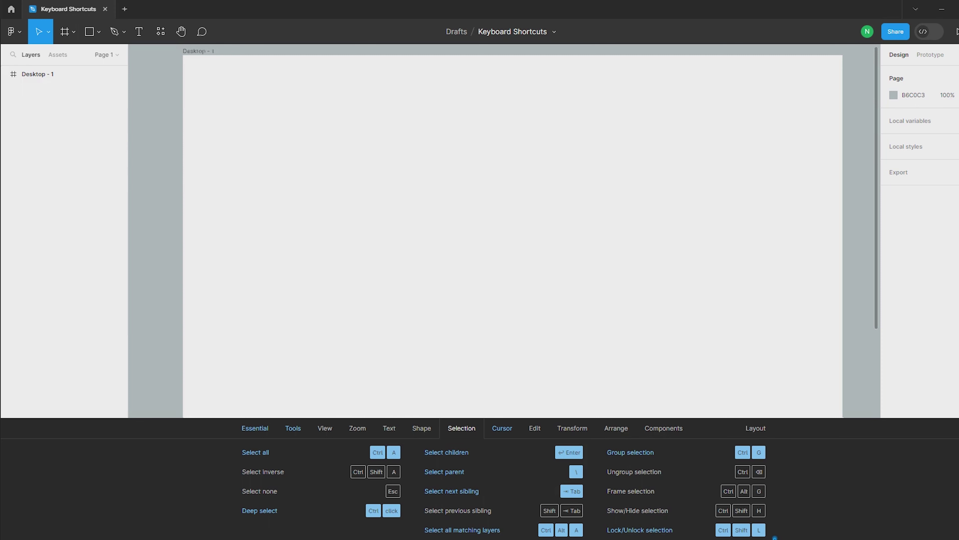
# - Browse the Edit shortcuts for copy, cut, paste and duplicate, then the Transform shortcuts
pyautogui.click(546, 431)
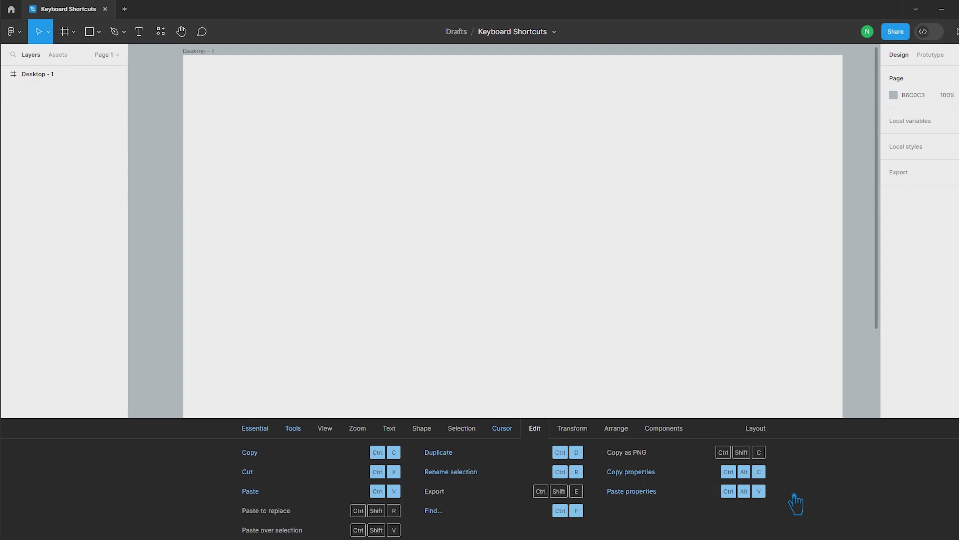
pyautogui.click(581, 431)
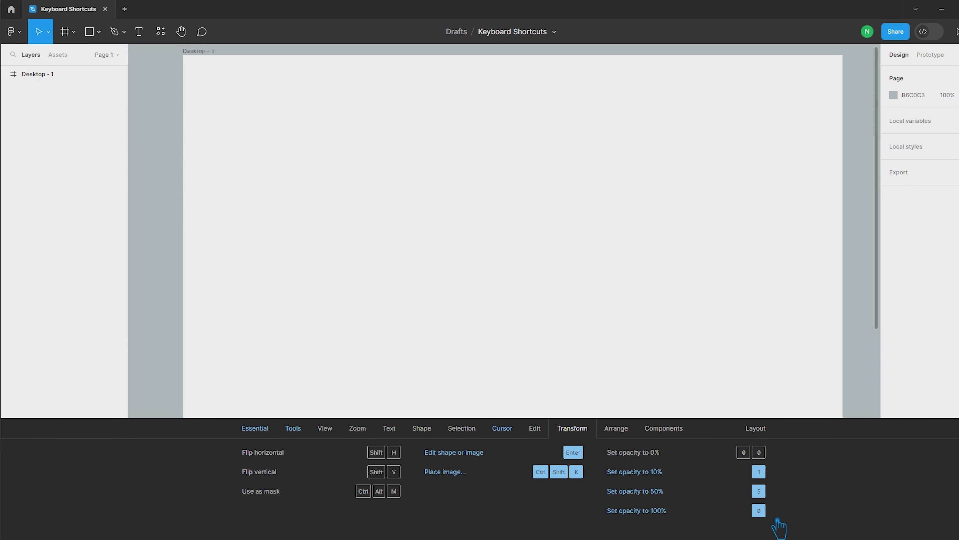
# - Cycle through the Edit, Transform and Arrange shortcuts, ending back on Edit
pyautogui.click(548, 431)
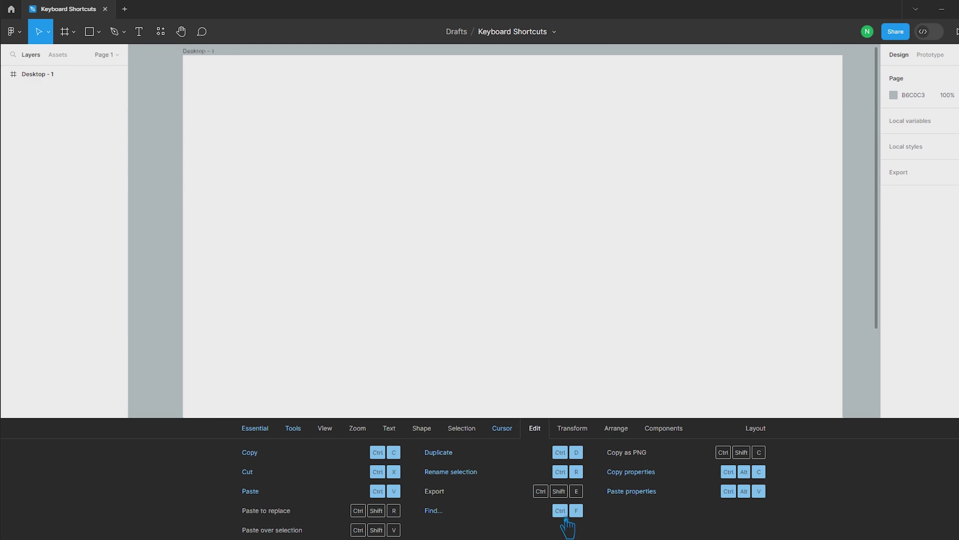
pyautogui.click(584, 432)
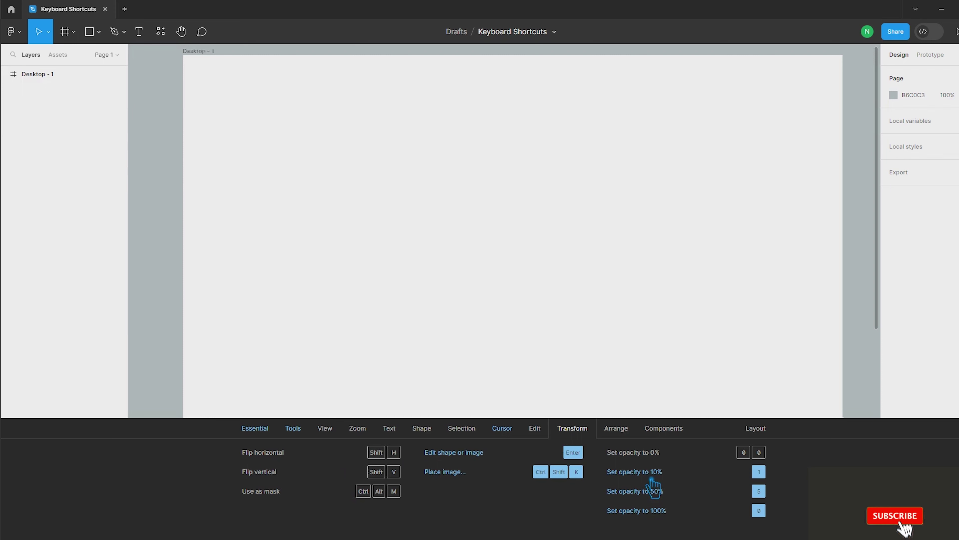
pyautogui.click(626, 431)
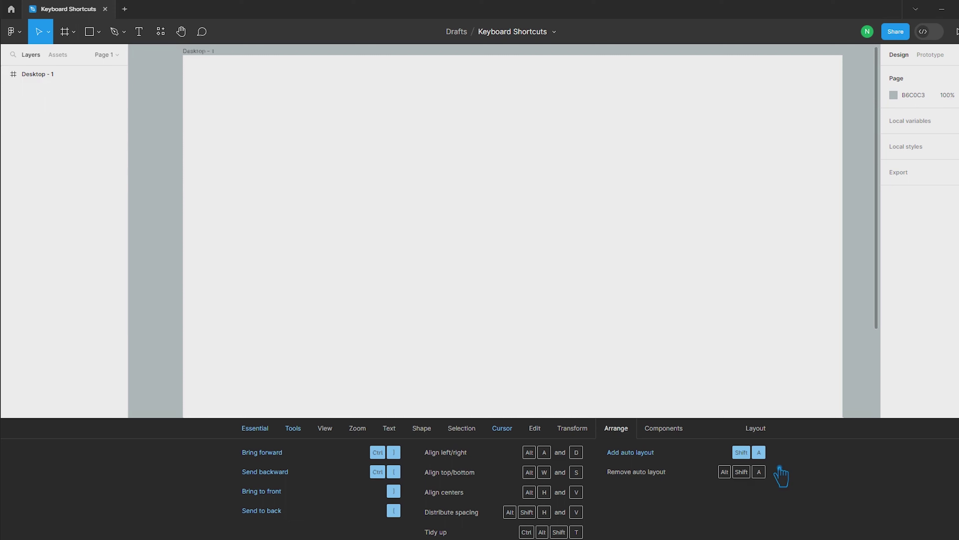
pyautogui.click(548, 436)
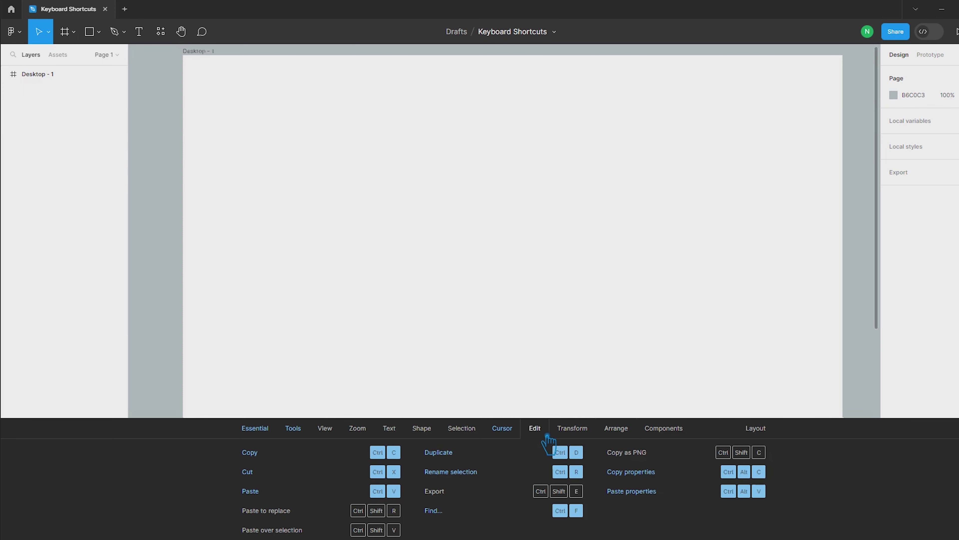
pyautogui.click(581, 436)
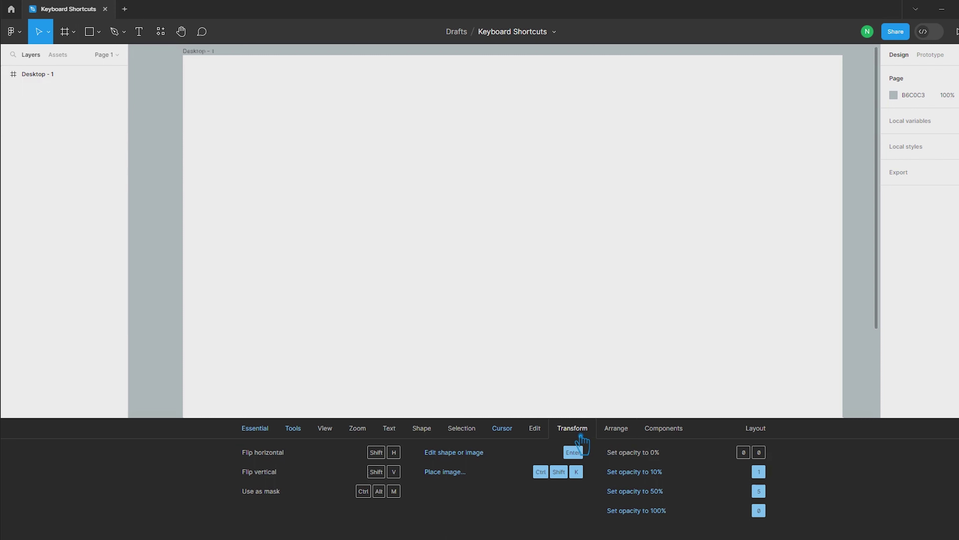
pyautogui.click(629, 433)
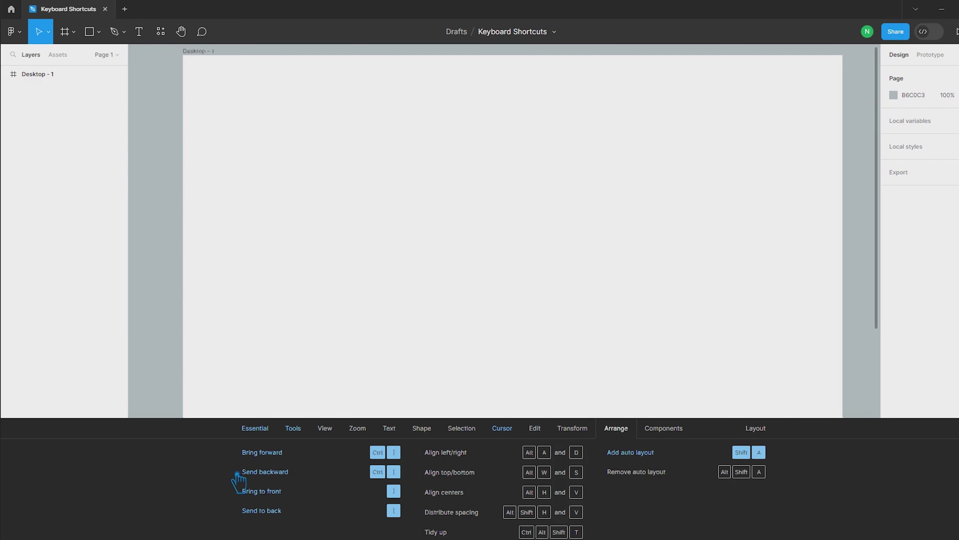
# - Review the Components shortcuts, then show the U.S. QWERTY keyboard layout view
pyautogui.click(672, 432)
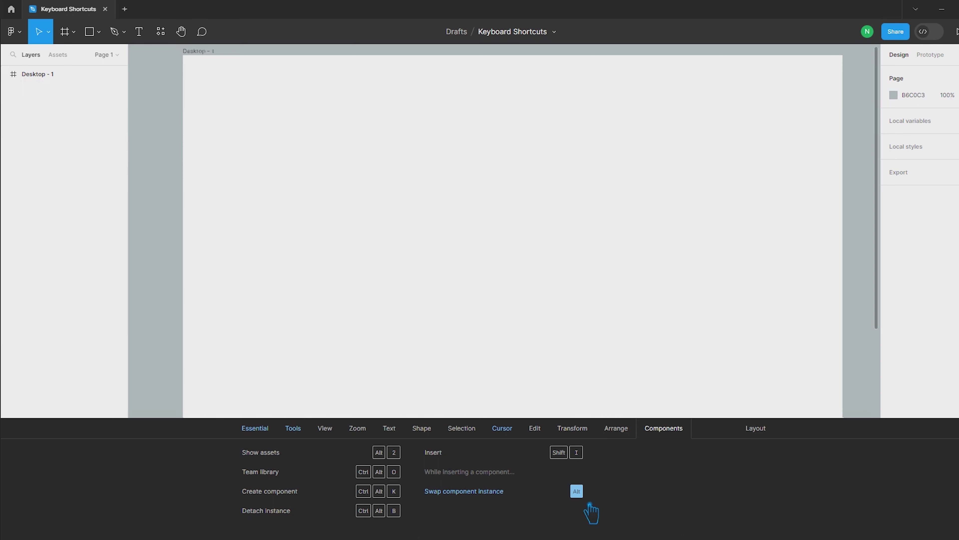
pyautogui.click(770, 434)
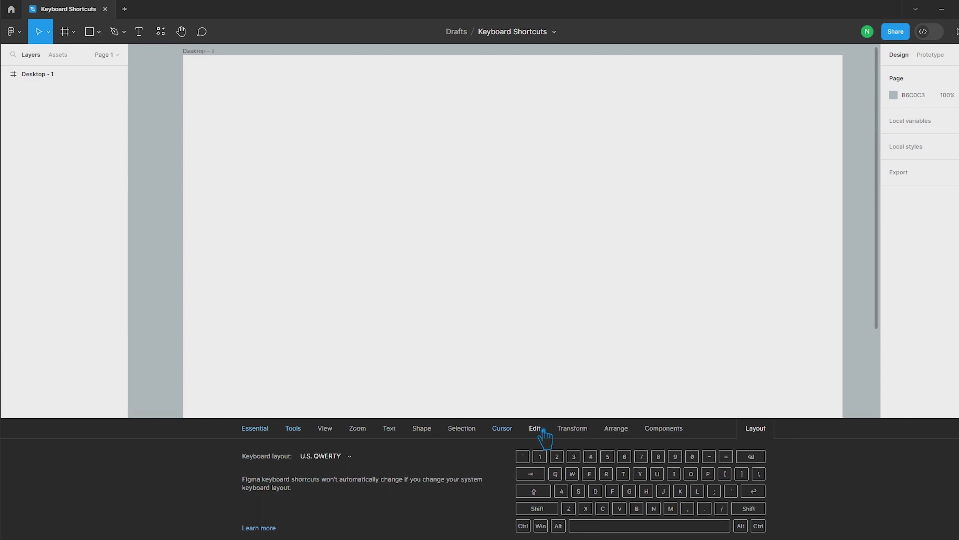
# - Return via Edit to the Essential shortcuts and close the shortcuts panel with Ctrl+Shift+?
pyautogui.click(544, 430)
pyautogui.click(259, 431)
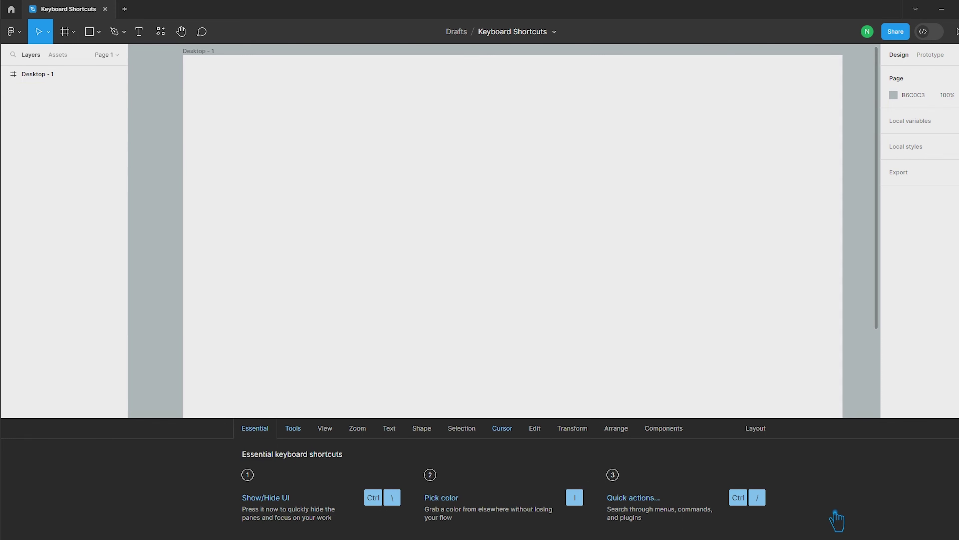
pyautogui.hotkey('ctrl', 'shift', '?')
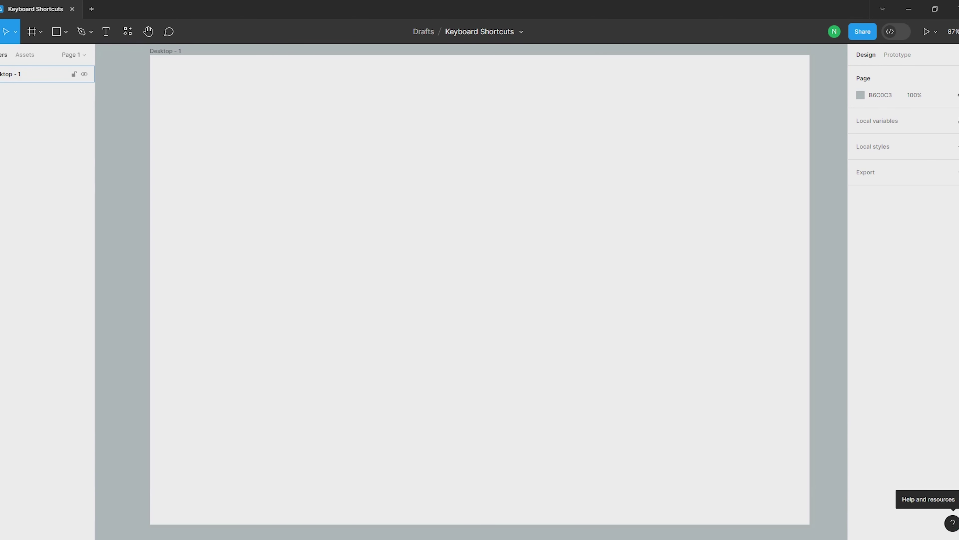
# - Reopen the keyboard shortcuts panel from the Help and resources menu
pyautogui.click(952, 523)
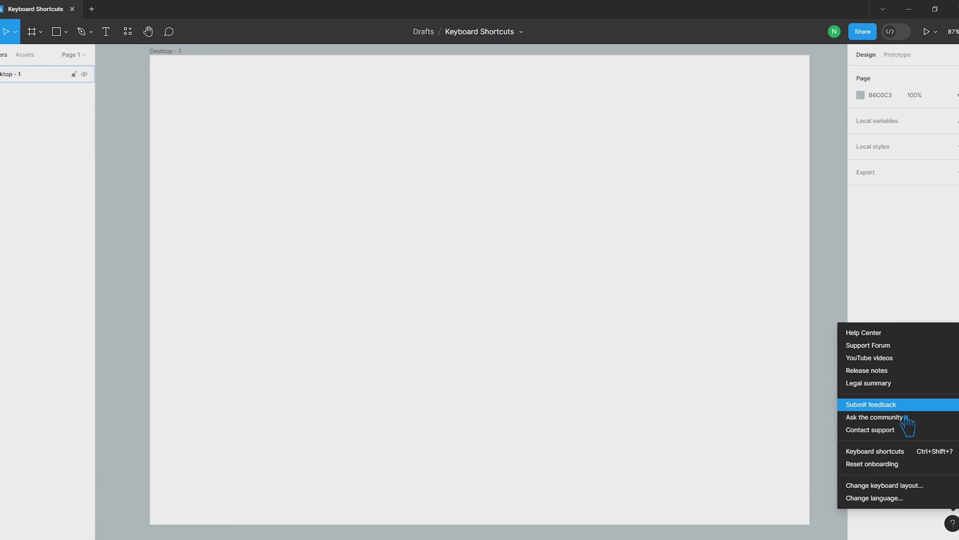
pyautogui.click(898, 456)
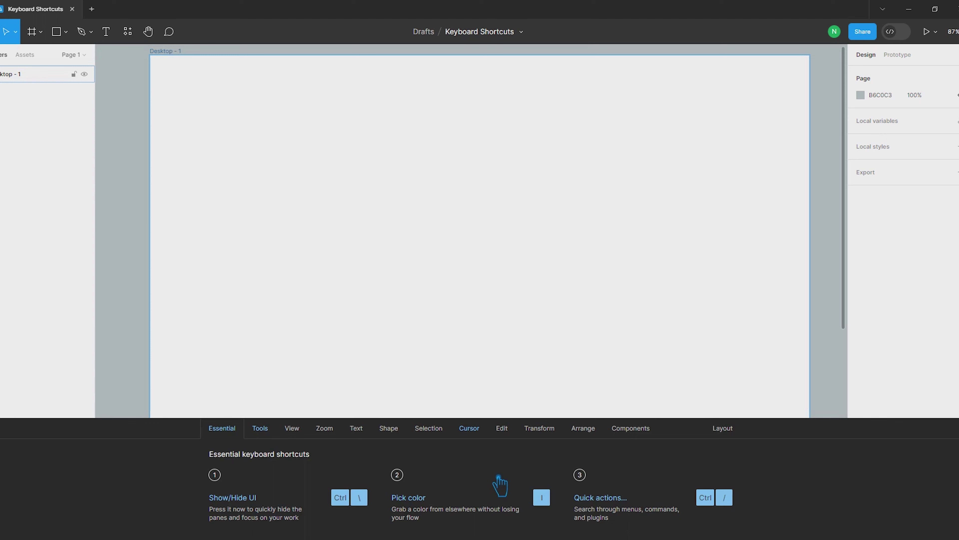